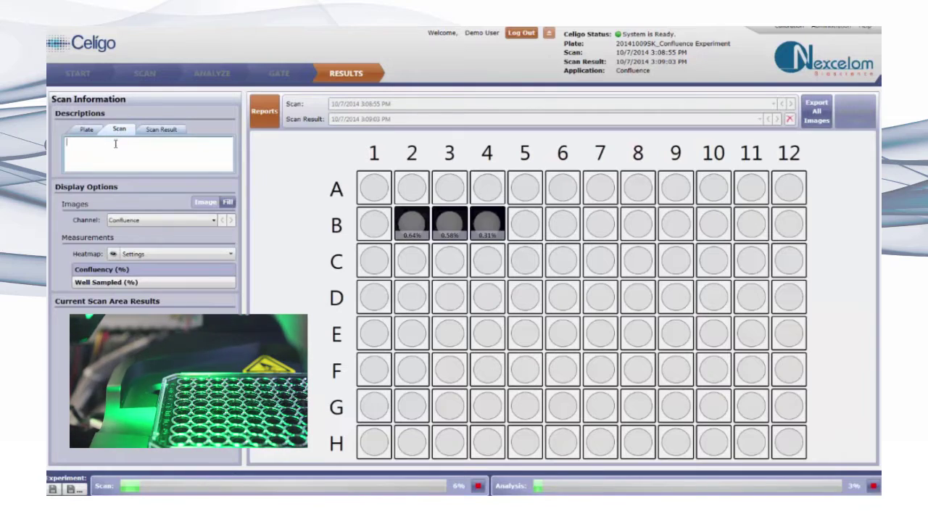
- Enter 'BF Row BCD 9' as the scan description and 'Confluence' as the scan result description
{"action": "type", "text": "B"}
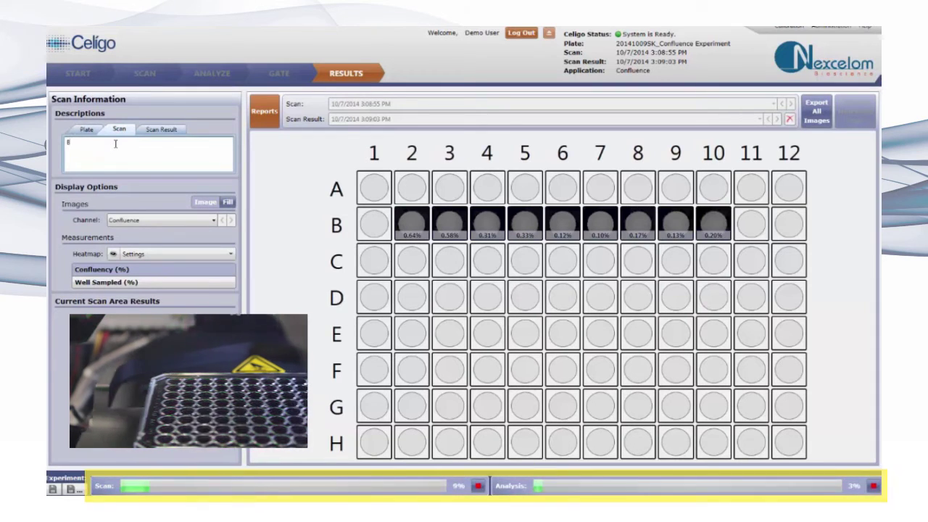
{"action": "type", "text": "F Row"}
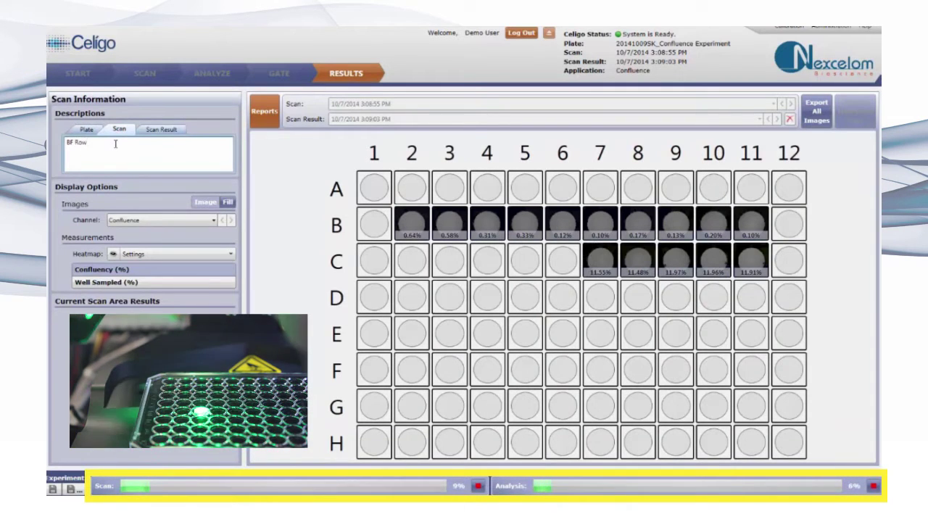
{"action": "type", "text": " BCD"}
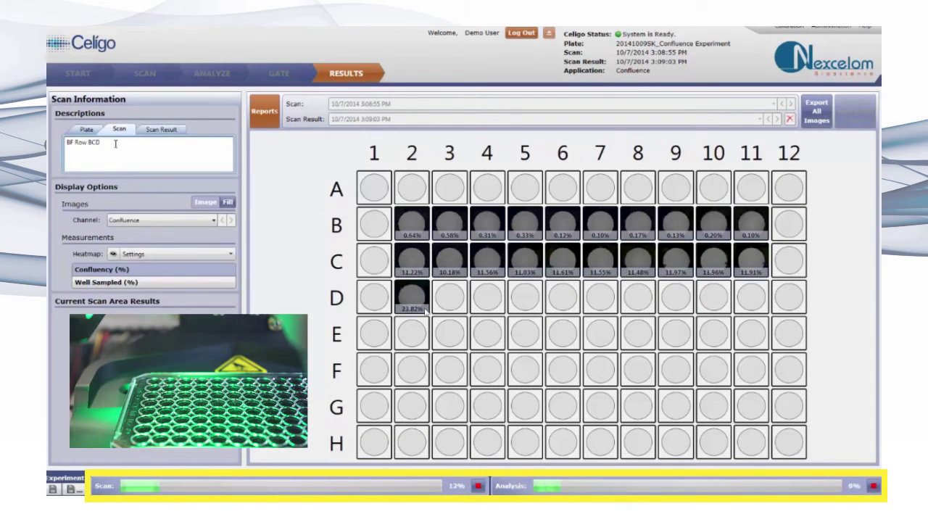
{"action": "type", "text": " 96w"}
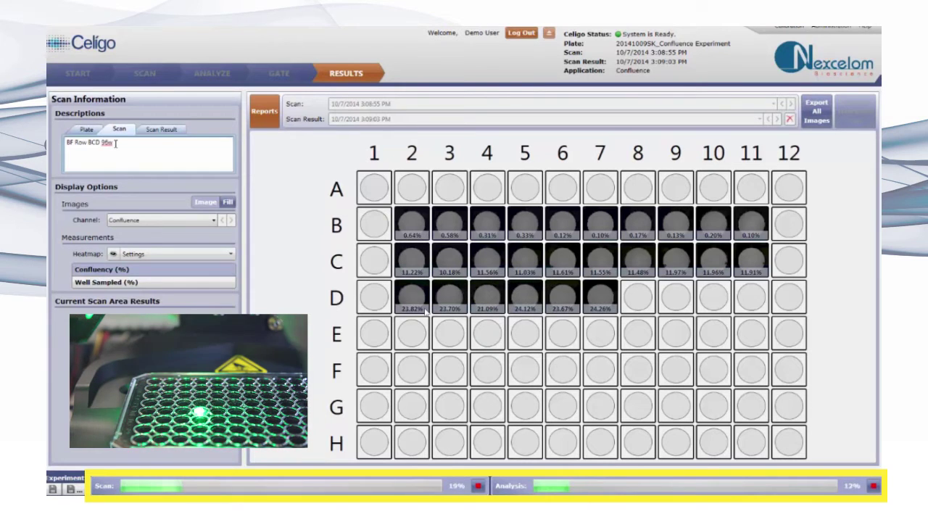
{"action": "left_click", "coordinate": [161, 129]}
{"action": "left_click", "coordinate": [128, 132]}
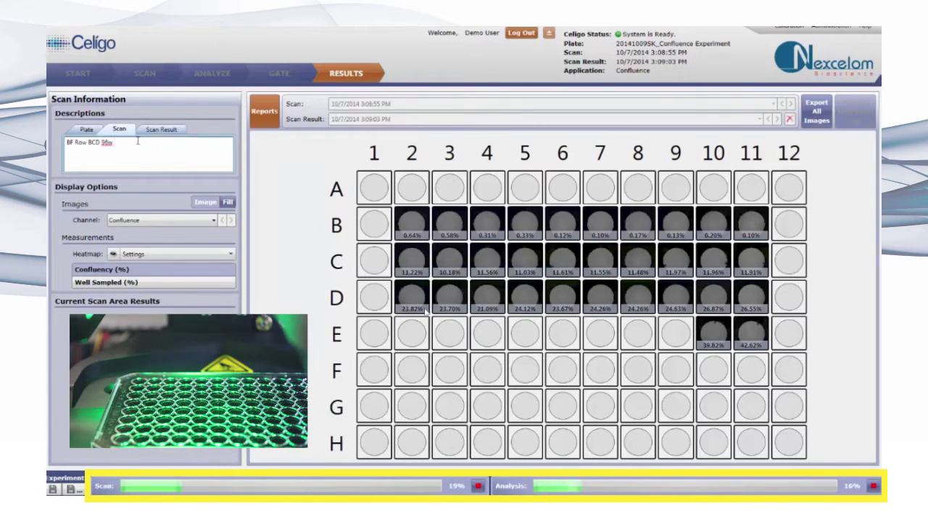
{"action": "left_click", "coordinate": [160, 129]}
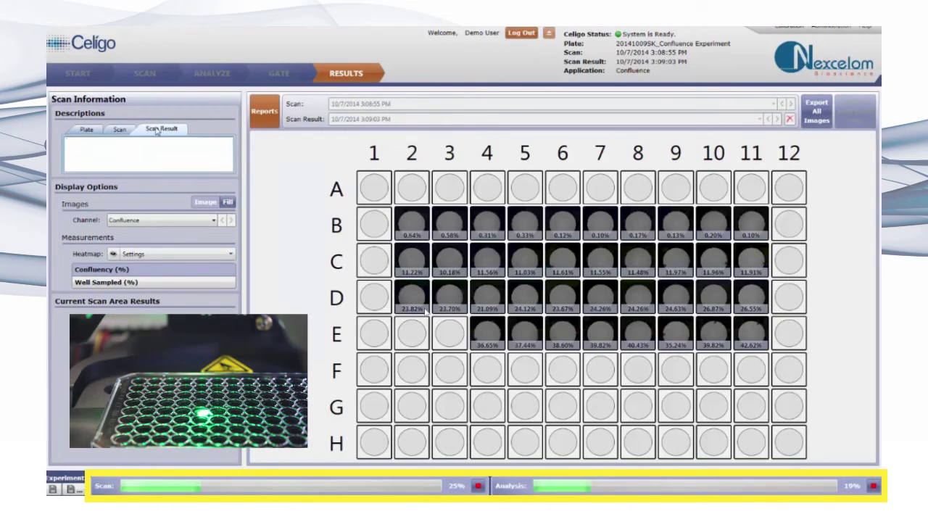
{"action": "type", "text": "Confluence"}
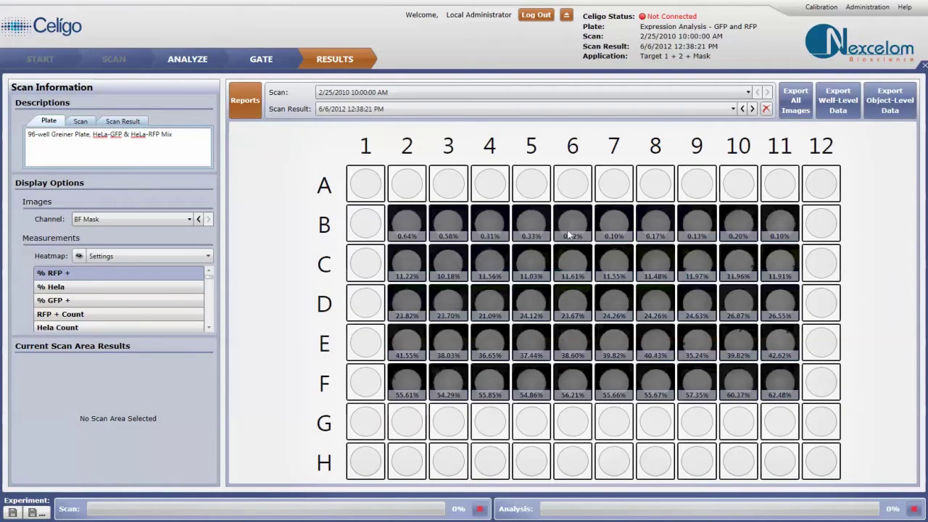
- Open well D5's full image and results from the GFP/RFP plate map
{"action": "double_click", "coordinate": [533, 304]}
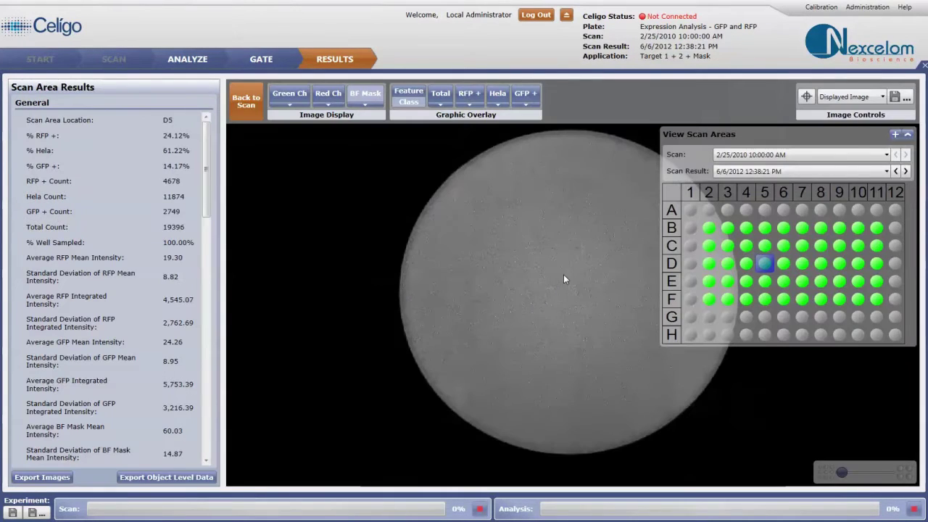
- Zoom into D5's image, cycle the Green Ch, BF Mask and Red Ch views, then return to the plate map
{"action": "scroll", "coordinate": [563, 274], "scroll_direction": "up", "scroll_amount": 2}
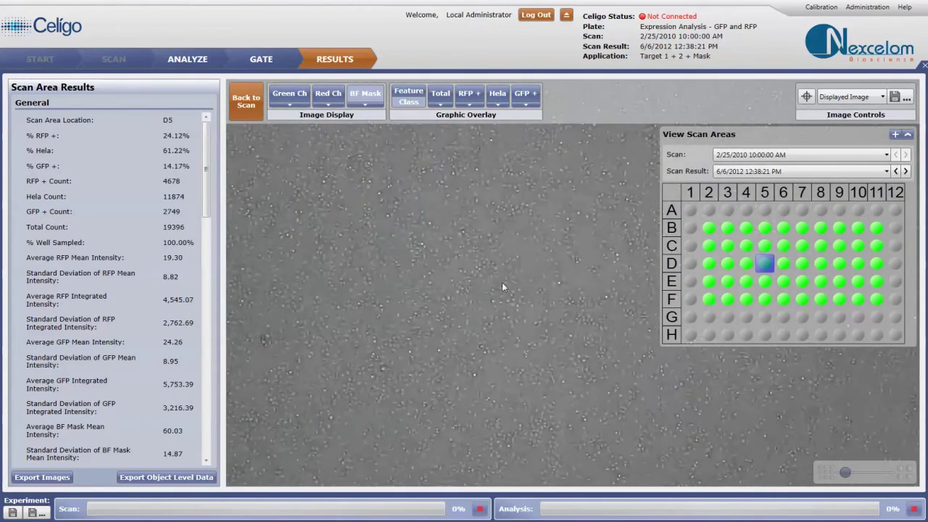
{"action": "left_click", "coordinate": [297, 97]}
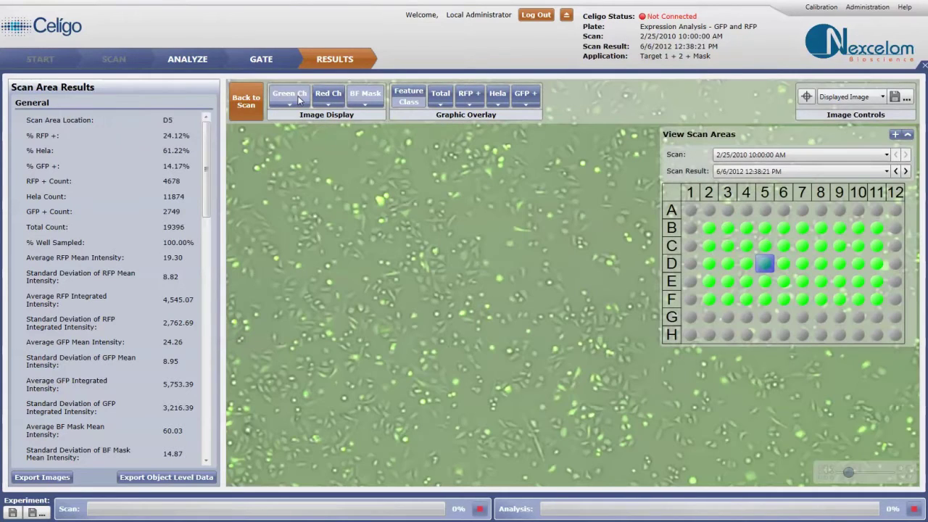
{"action": "left_click", "coordinate": [364, 98]}
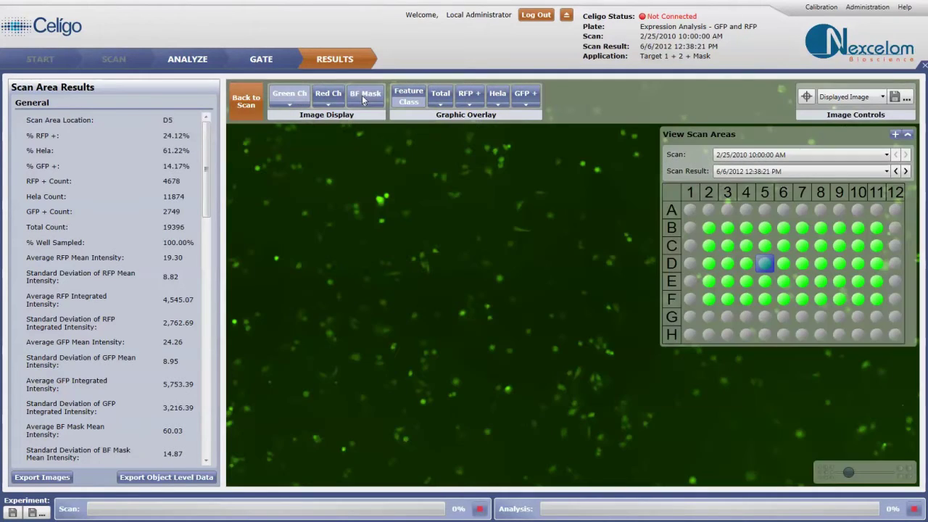
{"action": "left_click", "coordinate": [323, 98]}
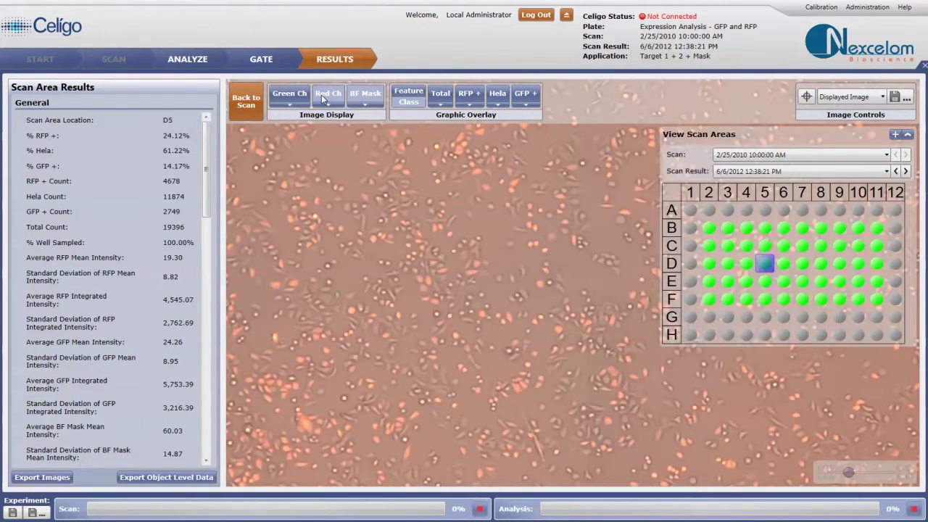
{"action": "left_click", "coordinate": [366, 98]}
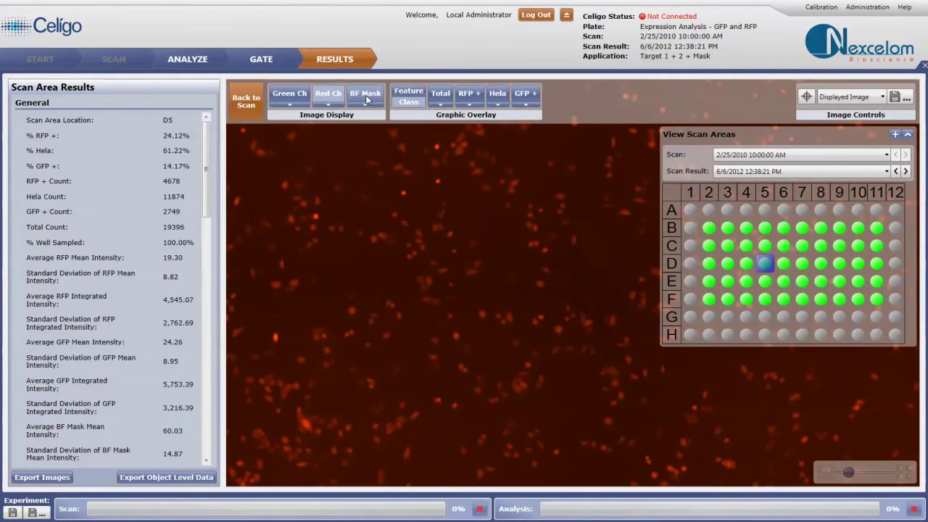
{"action": "left_click", "coordinate": [367, 99]}
{"action": "left_click", "coordinate": [246, 101]}
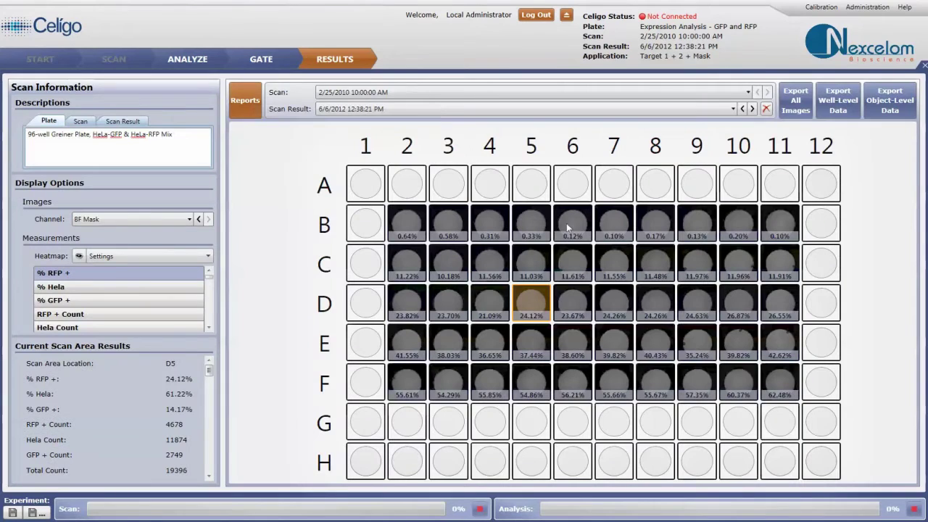
- Save the well-level data as a CSV file named 'Excel Data'
{"action": "left_click", "coordinate": [838, 108]}
{"action": "type", "text": "Excel Data"}
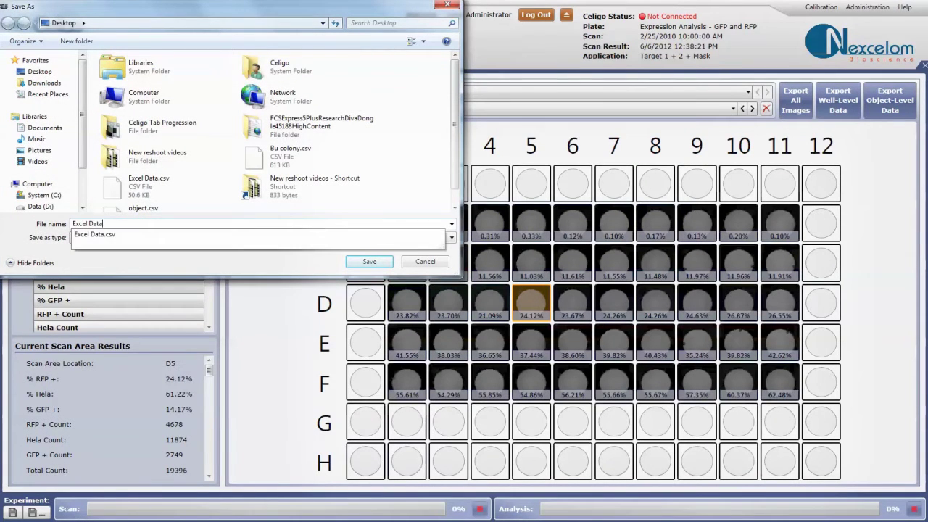
{"action": "type", "text": " 1"}
{"action": "left_click", "coordinate": [369, 262]}
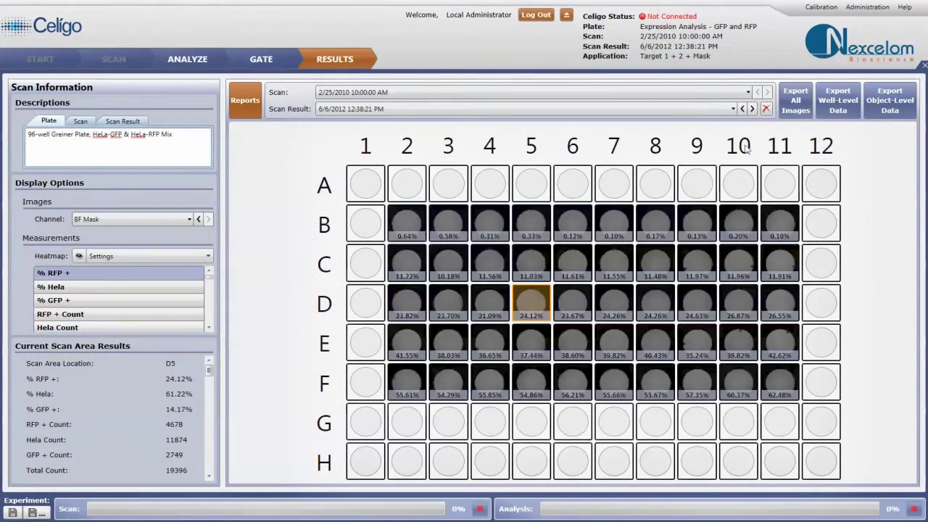
- Export all images as stitched TIFFs into a new 'Celigo Images' desktop folder
{"action": "left_click", "coordinate": [795, 100]}
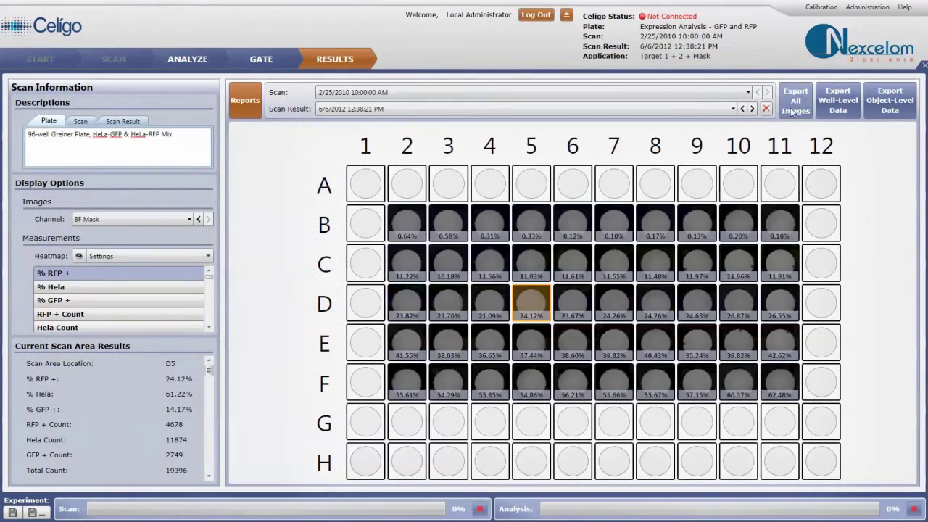
{"action": "left_click", "coordinate": [576, 269]}
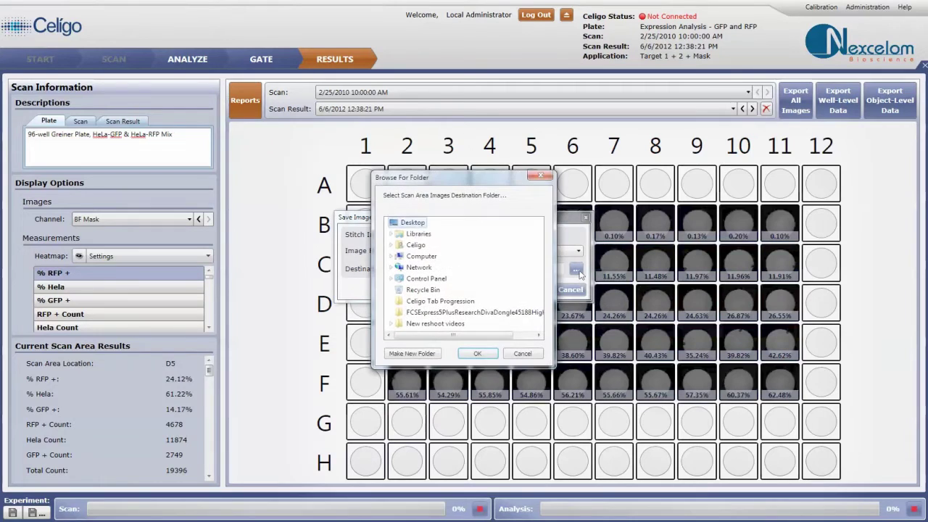
{"action": "left_click", "coordinate": [431, 354]}
{"action": "type", "text": "Celigo Images"}
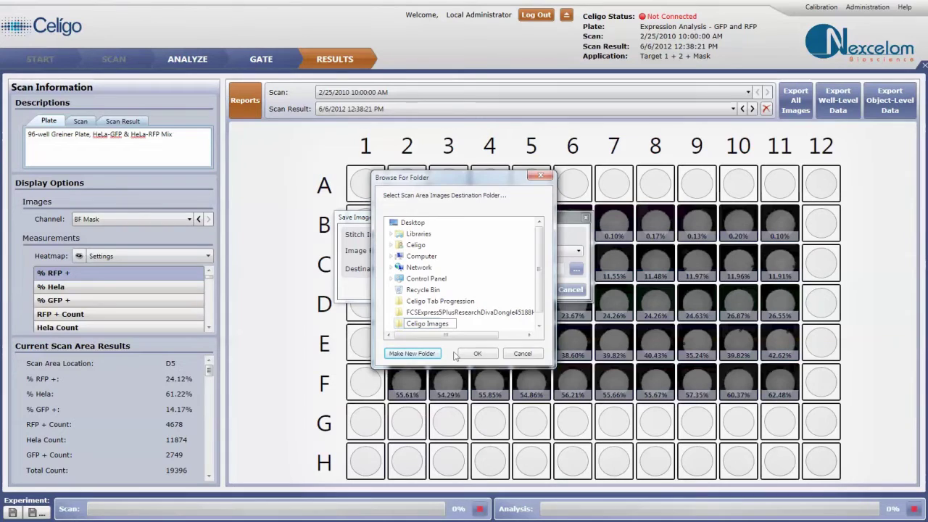
{"action": "left_click", "coordinate": [471, 354]}
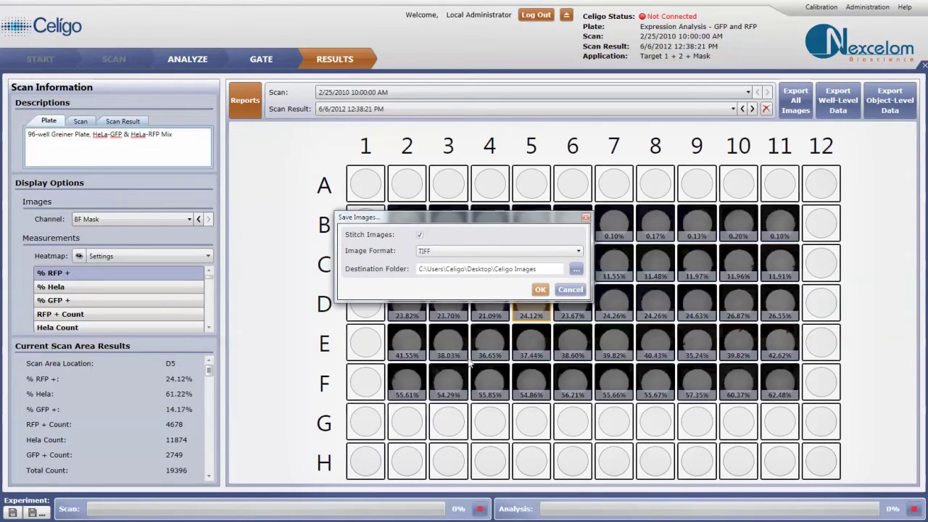
{"action": "left_click", "coordinate": [542, 290]}
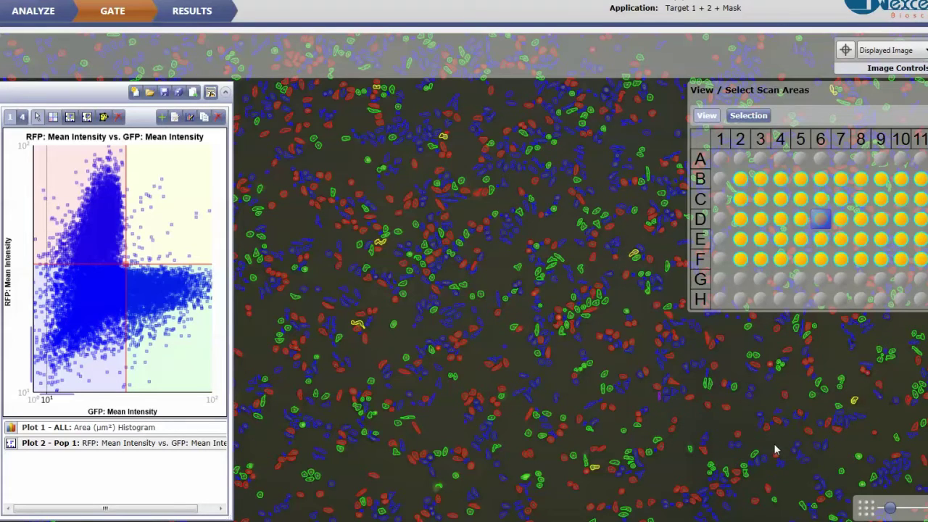
- Select well F6 so Plot 2 shows its RFP vs GFP mean intensity gating
{"action": "left_click", "coordinate": [819, 260]}
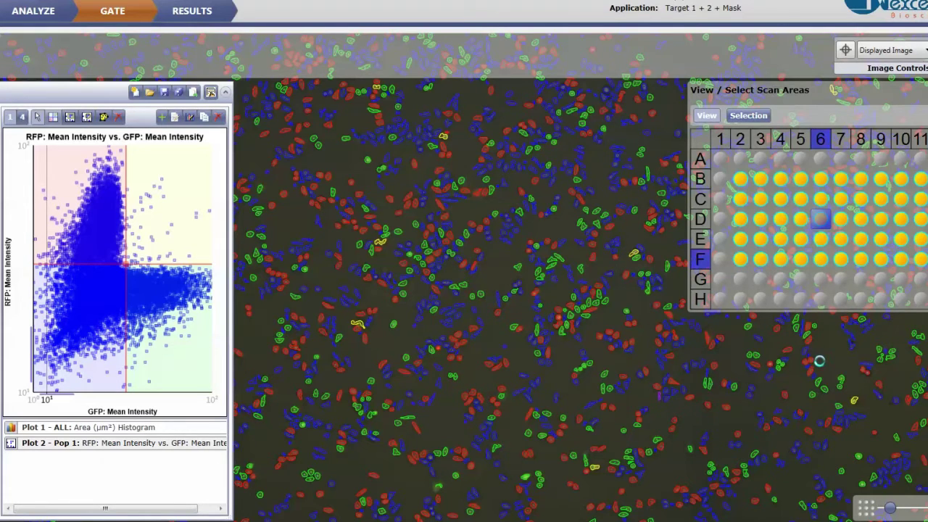